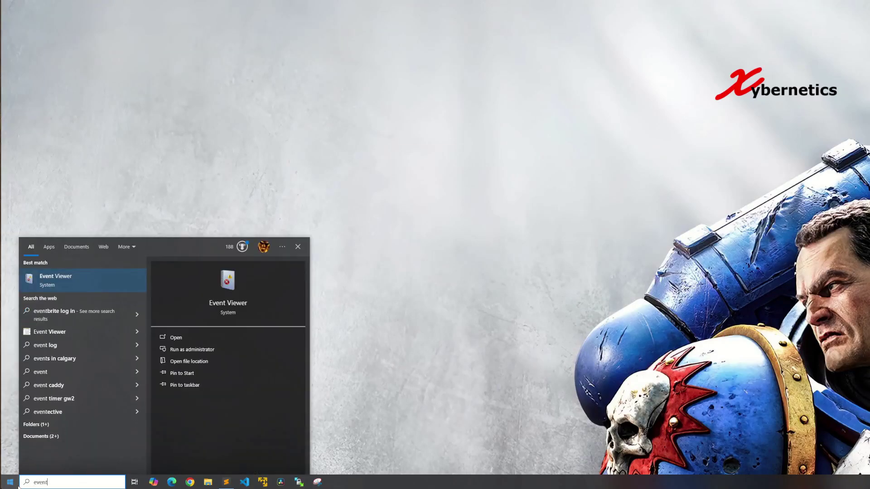
- Launch Event Viewer from the Start menu search results for 'event'
key(Return)
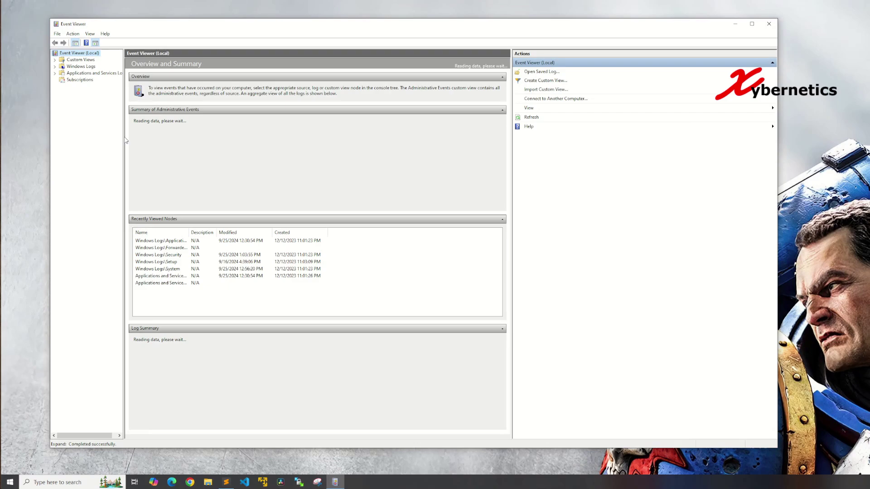
- Open the Application log under Windows Logs and enlarge its event list
click(55, 67)
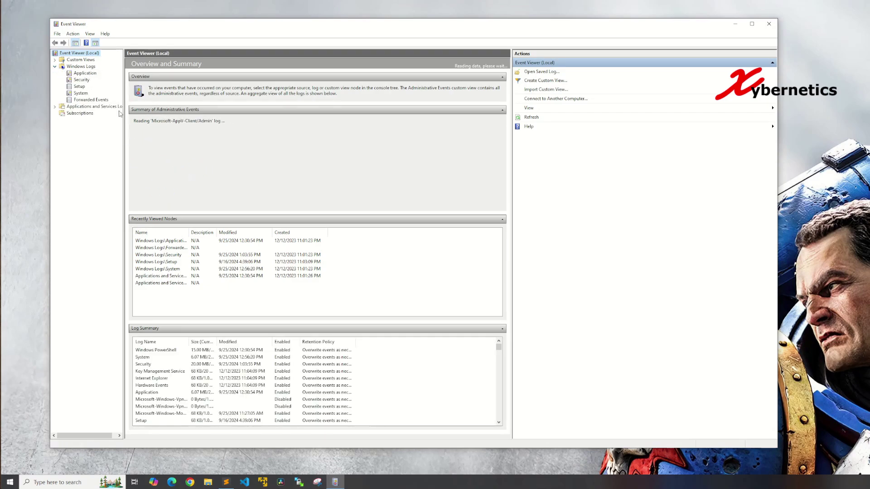
click(90, 75)
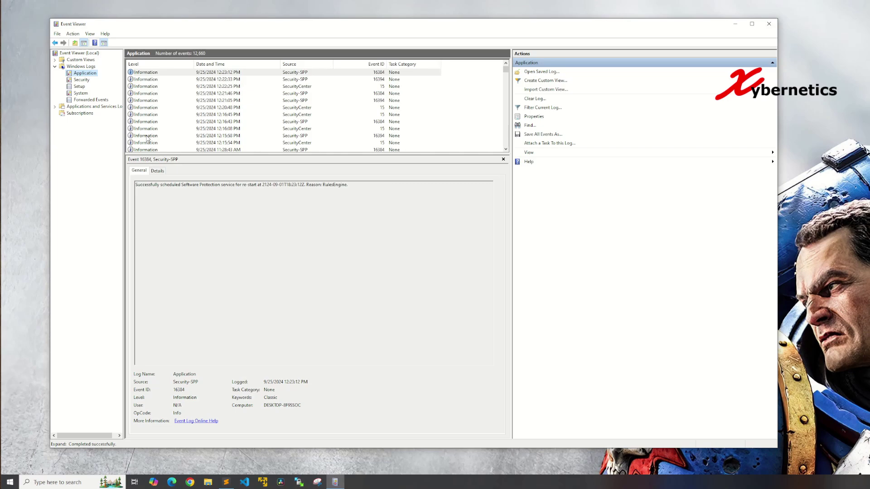
drag(270, 154, 276, 223)
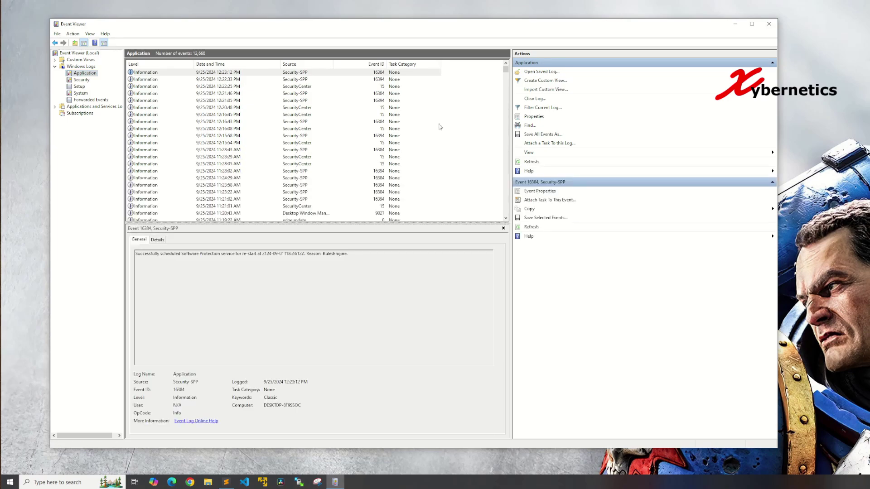
scroll(509, 131, down, 10)
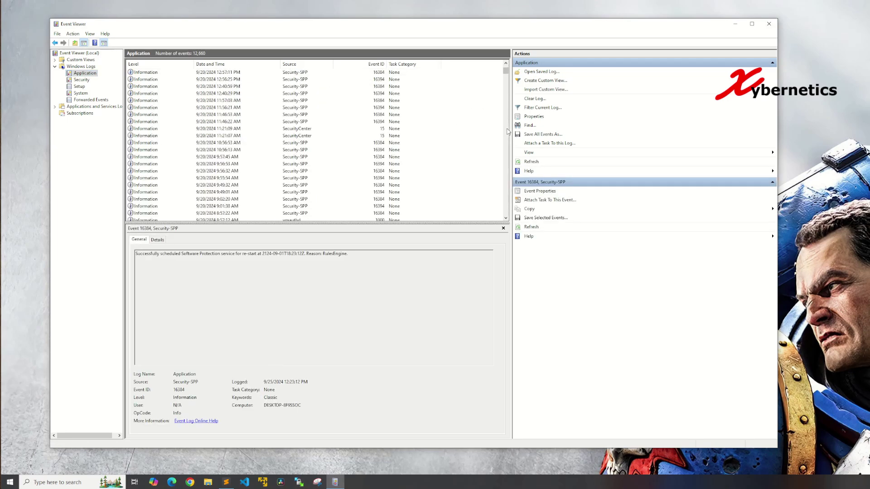
scroll(508, 131, down, 7)
- Show the 8:26:08 AM SecurityCenter event's details in XML View
click(209, 129)
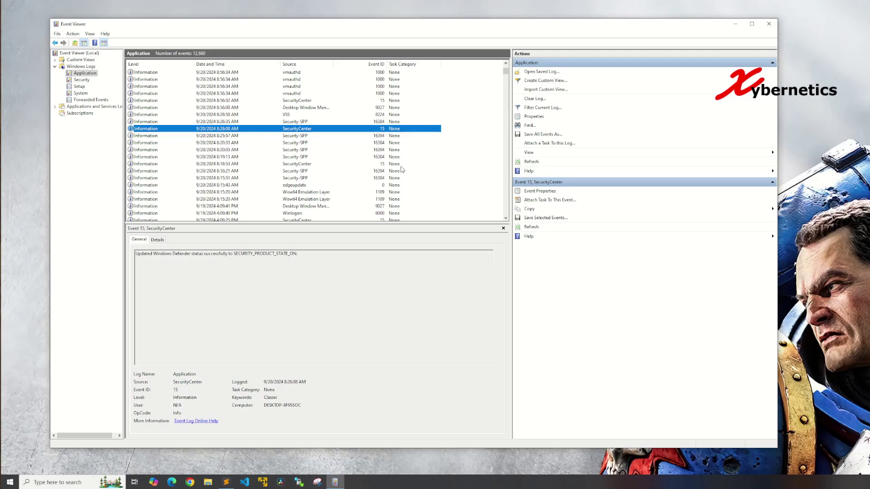
click(163, 242)
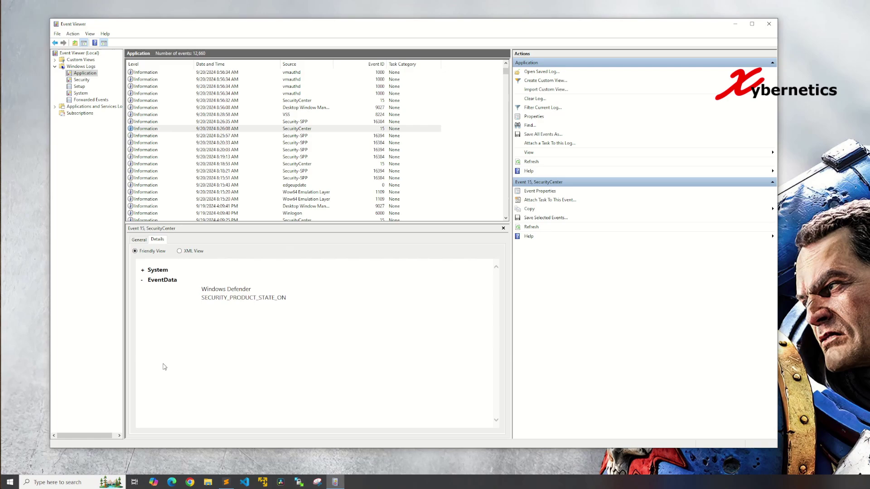
click(142, 270)
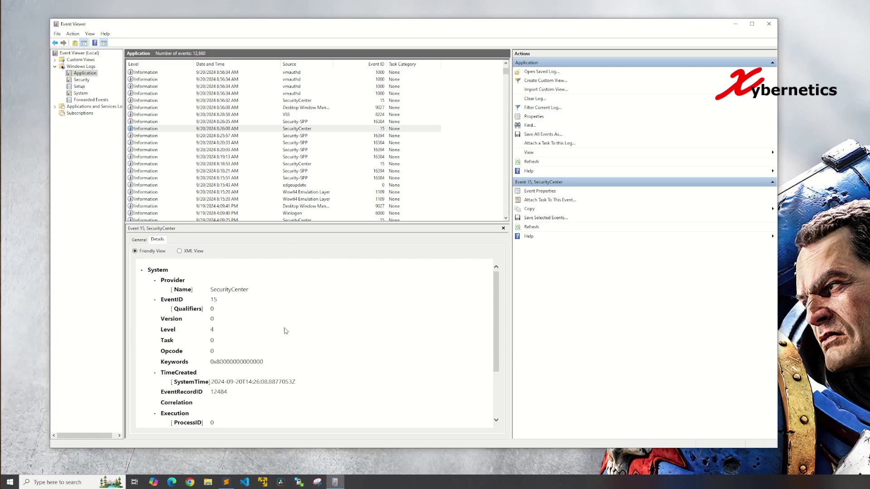
scroll(281, 329, down, 3)
scroll(281, 329, up, 3)
click(194, 252)
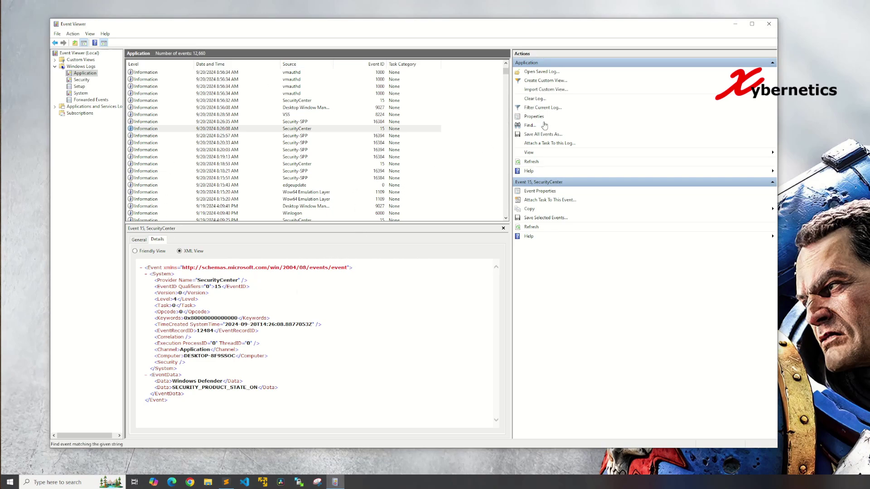
- Open Filter Current Log on its XML tab and enable manual query editing
click(535, 112)
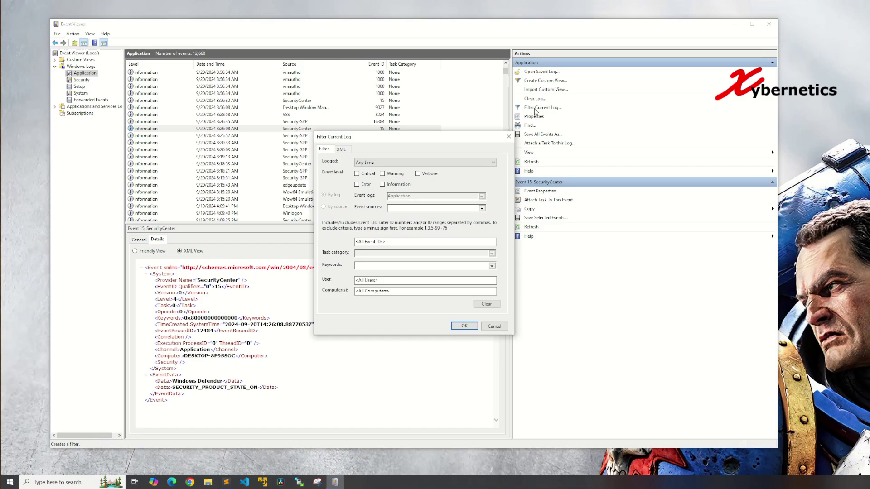
drag(430, 137, 412, 147)
click(335, 161)
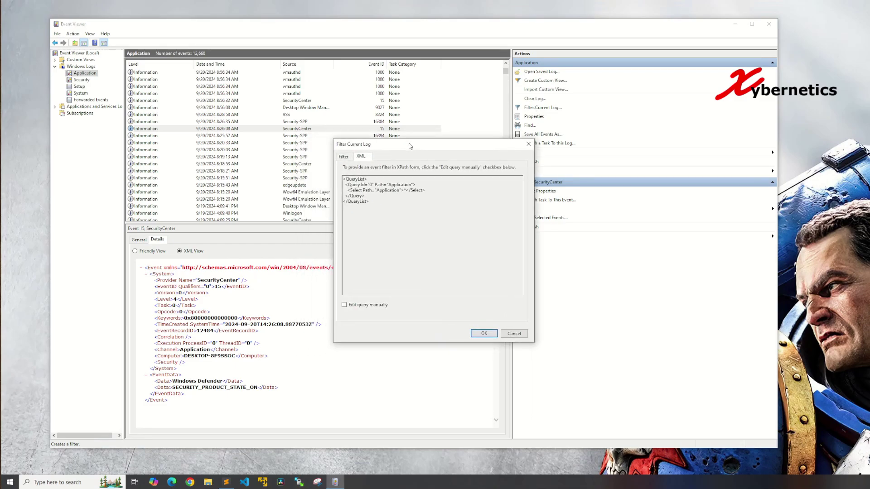
click(344, 305)
drag(735, 229, 475, 229)
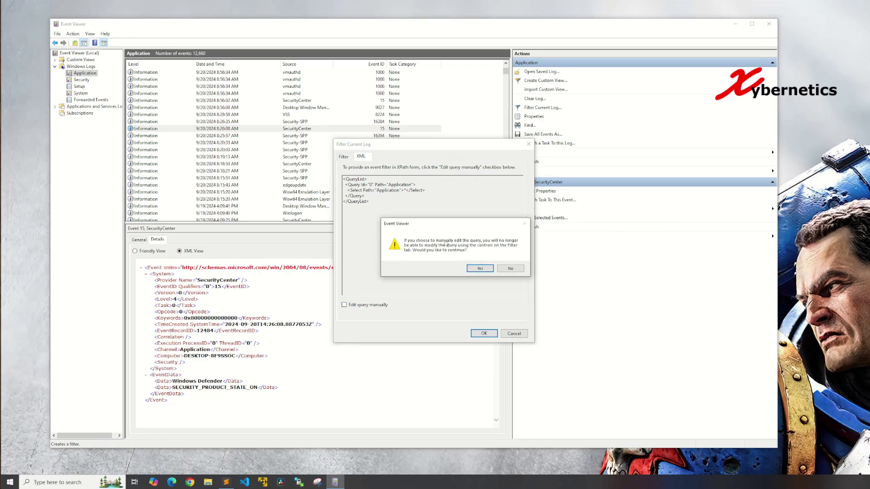
click(482, 268)
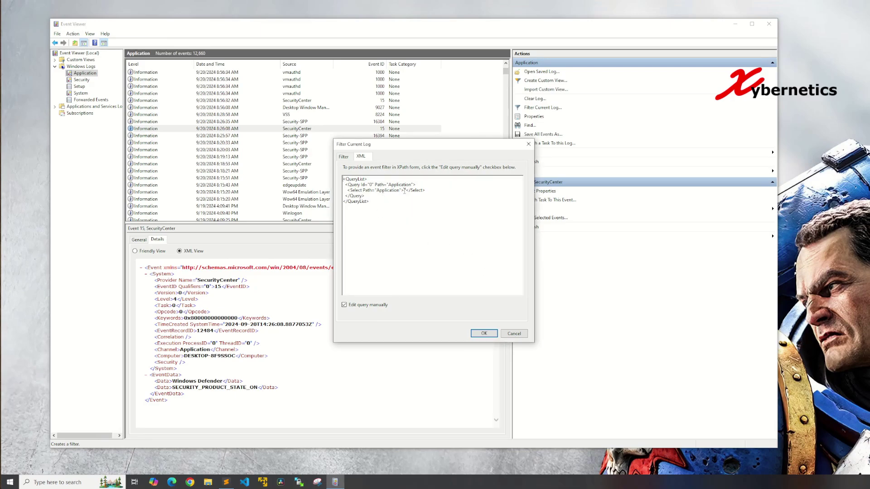
- Write the query selector as *[System[Level=2]] to target error events
key(Return)
key(Return)
text([System)
text([Level=)
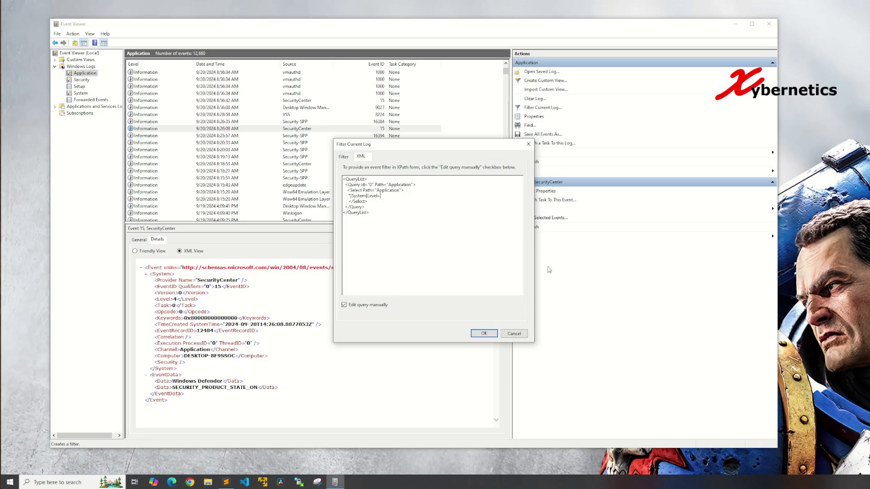
text(2)
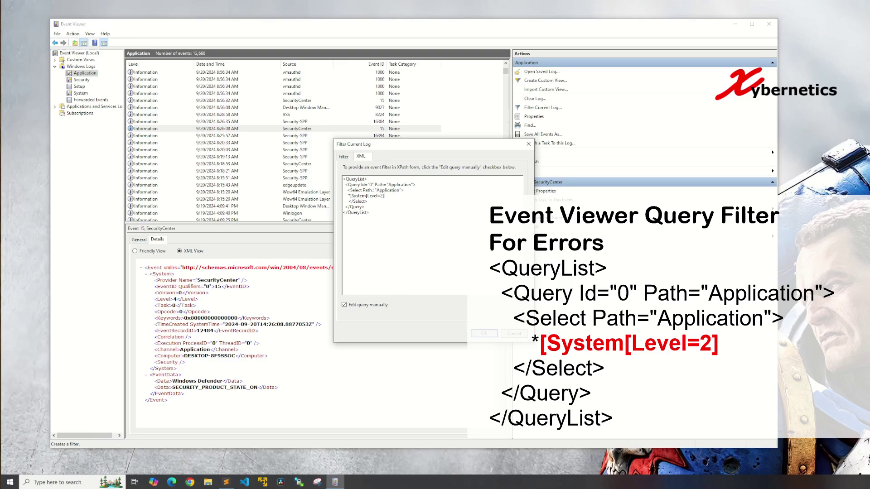
- Apply the Level=2 filter, leaving 147 errors, and check several errors' XML shows Level 2
click(493, 337)
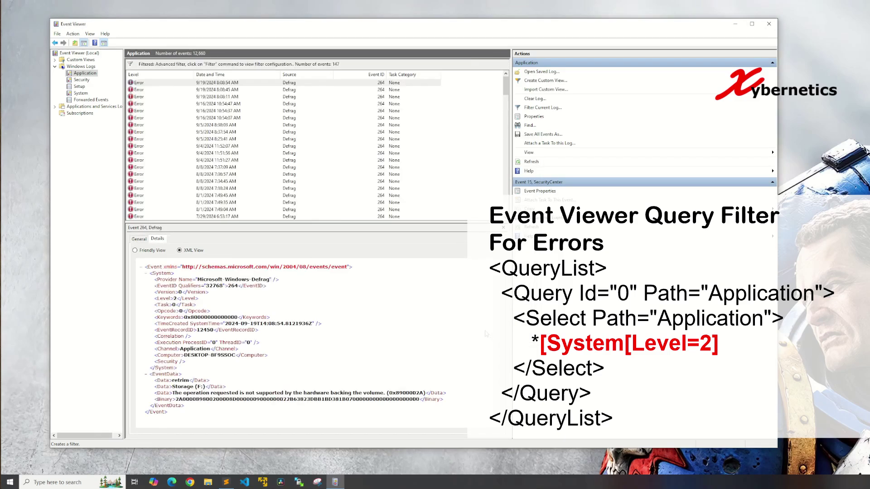
click(139, 91)
click(138, 118)
click(137, 160)
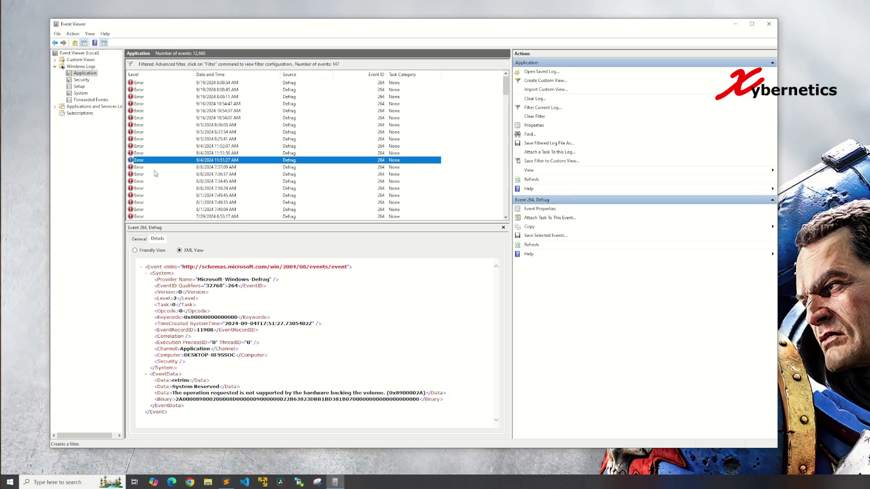
drag(157, 299, 182, 299)
click(143, 181)
click(142, 146)
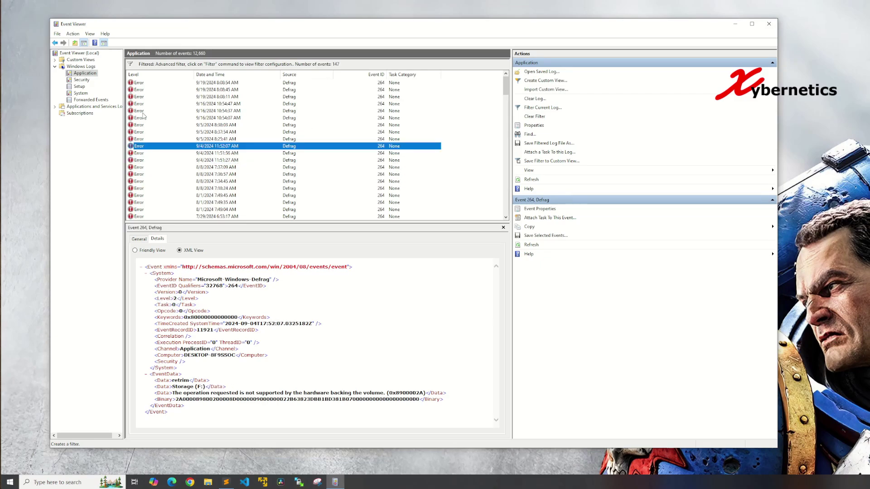
click(142, 111)
click(151, 161)
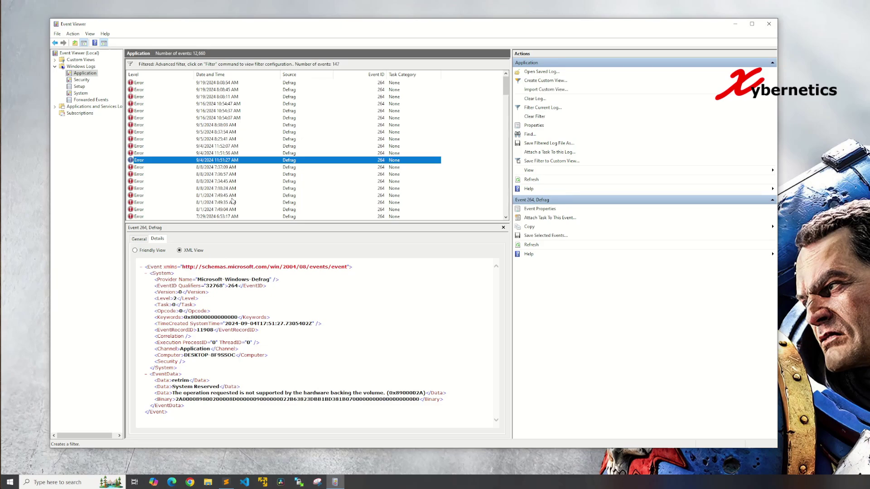
- Change the query condition to Level=2 or Level=3 and apply it, listing 196 events
click(537, 108)
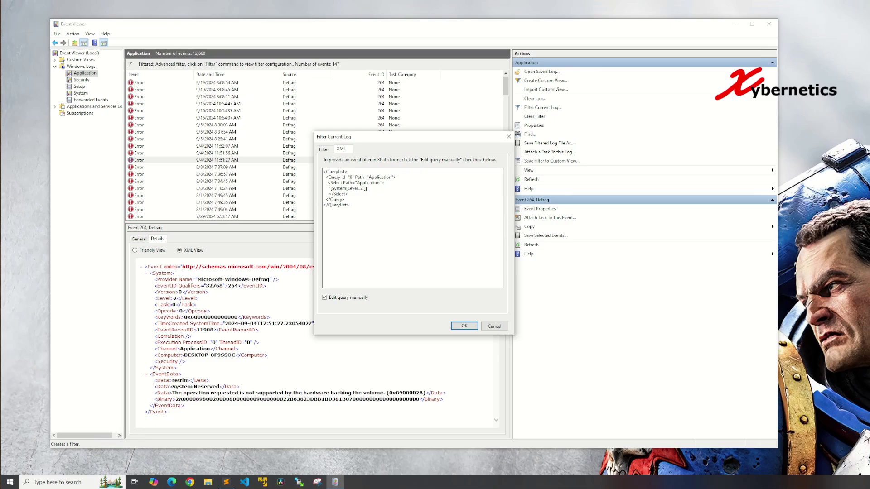
text(or Lweve)
key(BackSpace)
key(BackSpace)
key(BackSpace)
key(BackSpace)
text(evel=)
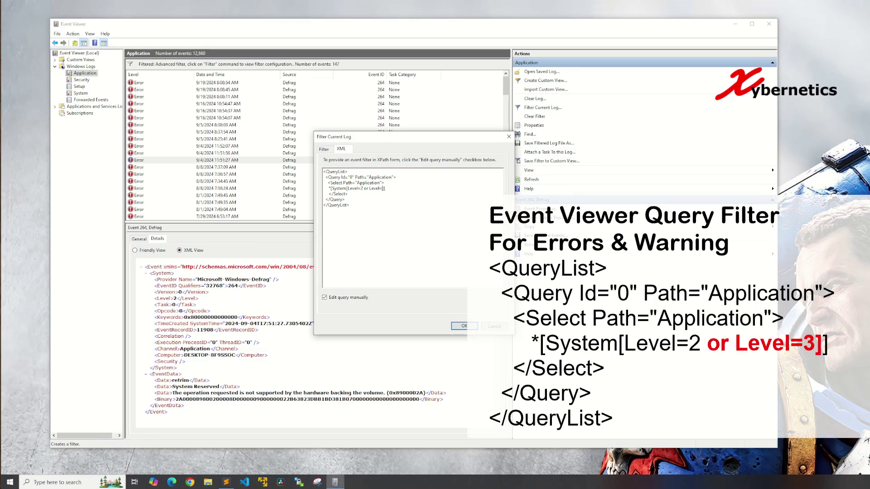
text(3)
click(470, 325)
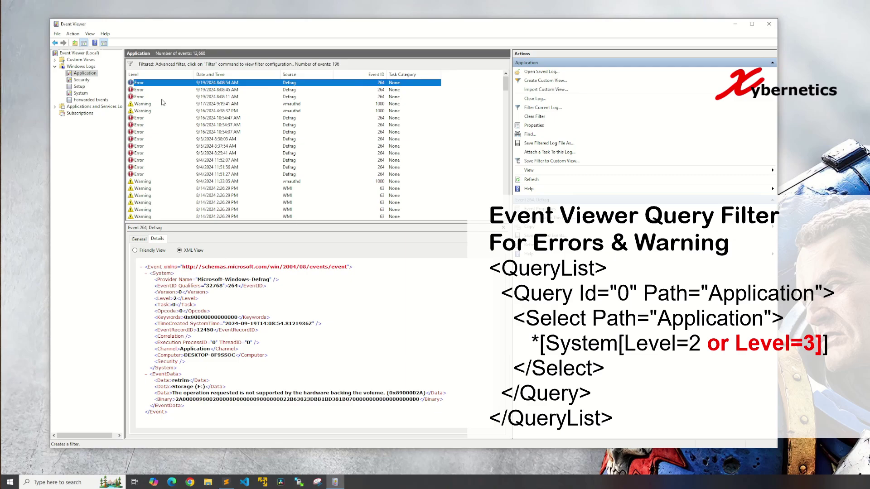
- Highlight the 9/16 10:54:37 AM Defrag error's SystemTime 2024-09-16T16:54:37.2701752Z in its XML
click(150, 111)
click(146, 125)
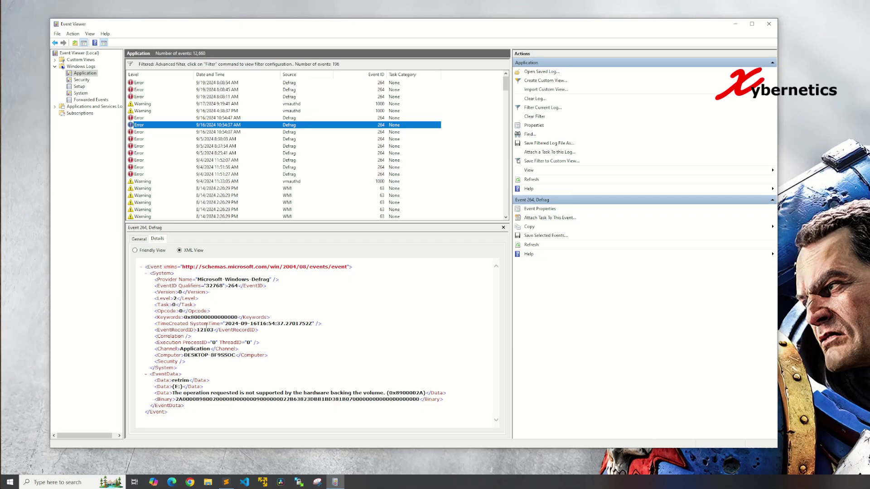
drag(158, 324, 313, 325)
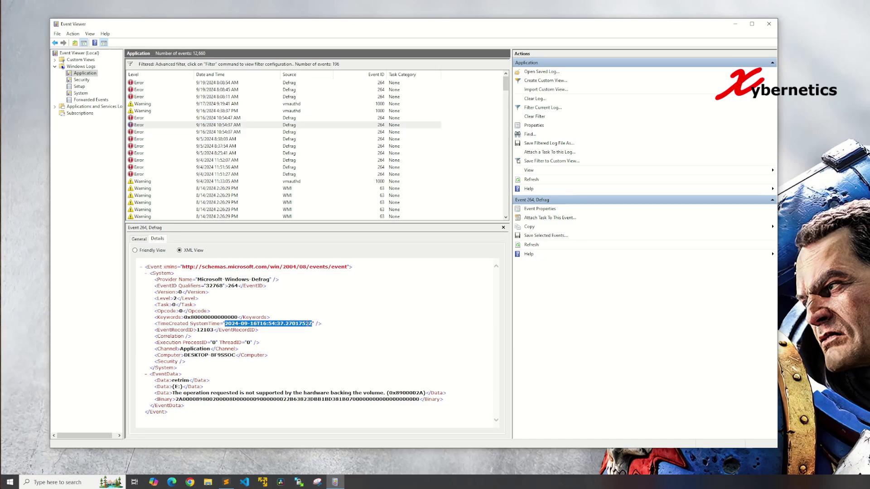
click(338, 313)
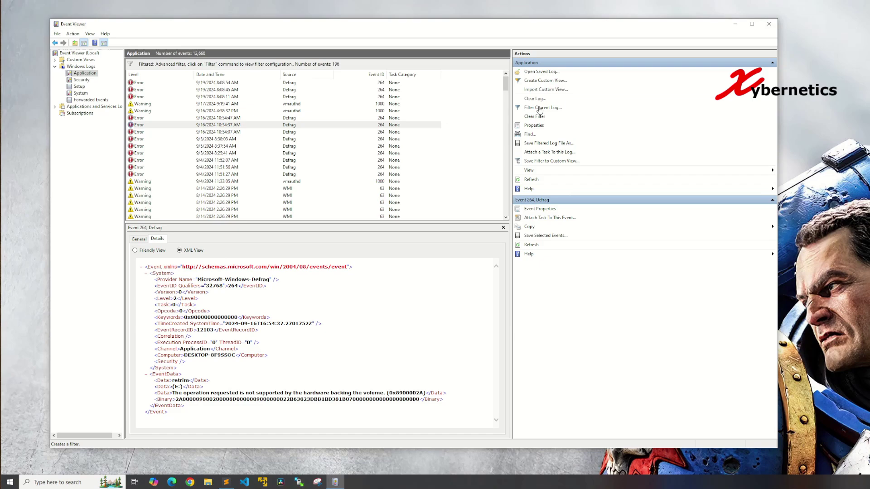
click(545, 109)
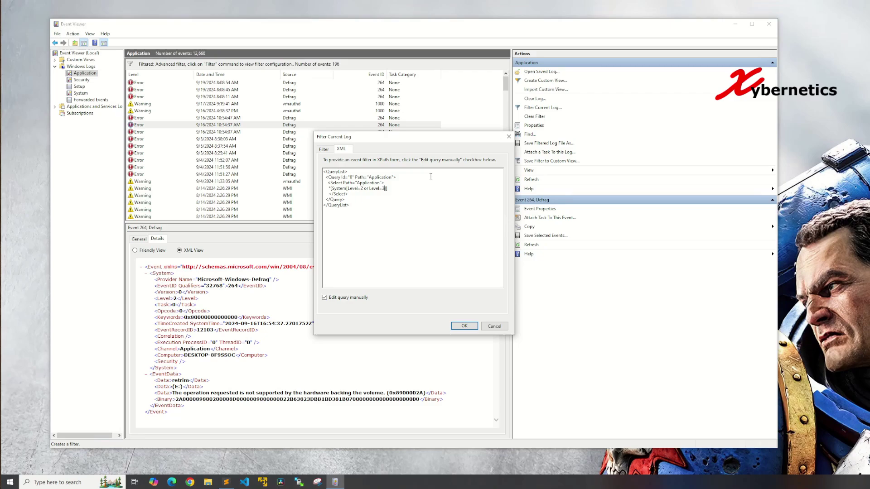
text(and)
key(Return)
key(Return)
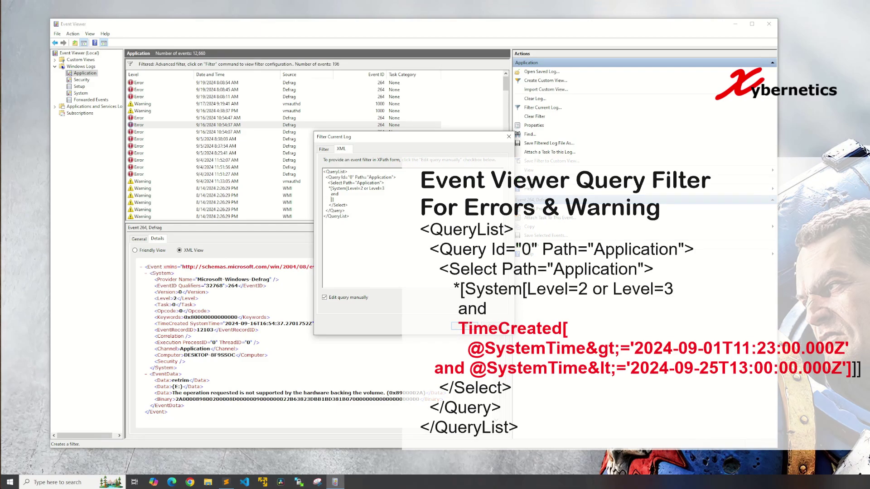
text(TimeCreated[@SystemTime&gt)
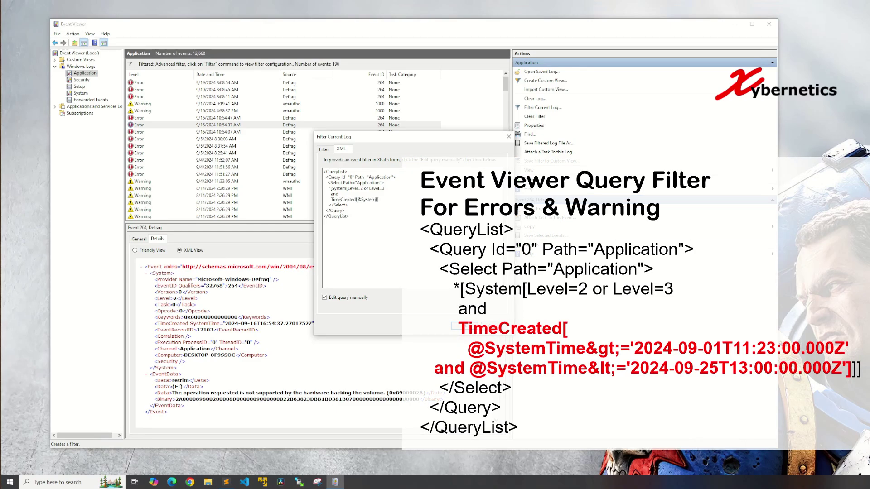
text(;='2024-09-01T11:23:00.000Z' and @SystemTime&lt;='2024-09-25T13:00:00)
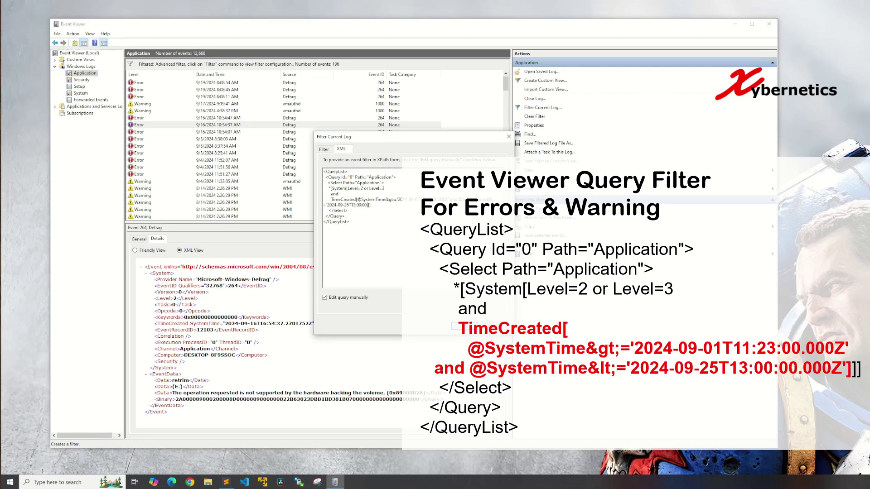
text(.000Z')
- Check the new TimeCreated condition's brackets, comparison operators, joining and, and end date
double_click(345, 200)
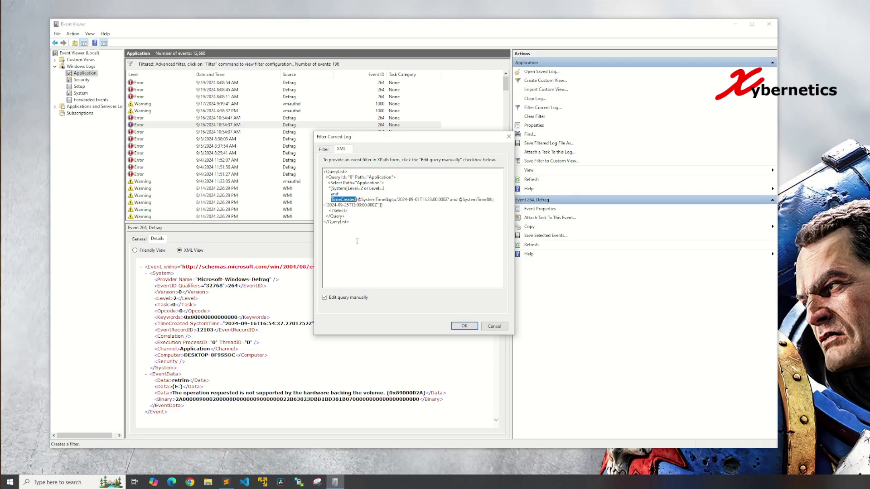
click(357, 200)
drag(356, 200, 362, 199)
click(365, 199)
drag(386, 200, 396, 201)
click(386, 199)
key(shift+Right)
key(shift+Right)
key(shift+Right)
double_click(454, 200)
drag(349, 205, 344, 205)
shift+click(359, 206)
click(375, 205)
- Apply the date-range query and review the 150 results, still dated 5/30/2024 to 9/19/2024
click(467, 326)
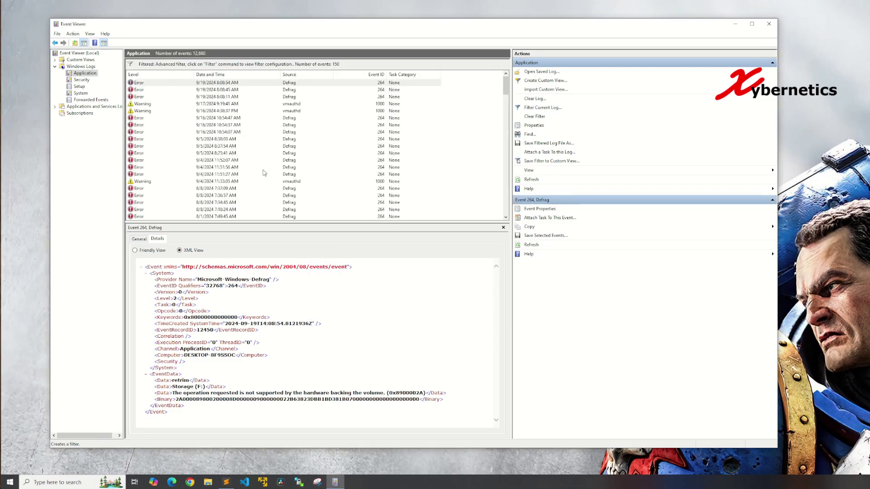
scroll(257, 166, down, 6)
click(142, 112)
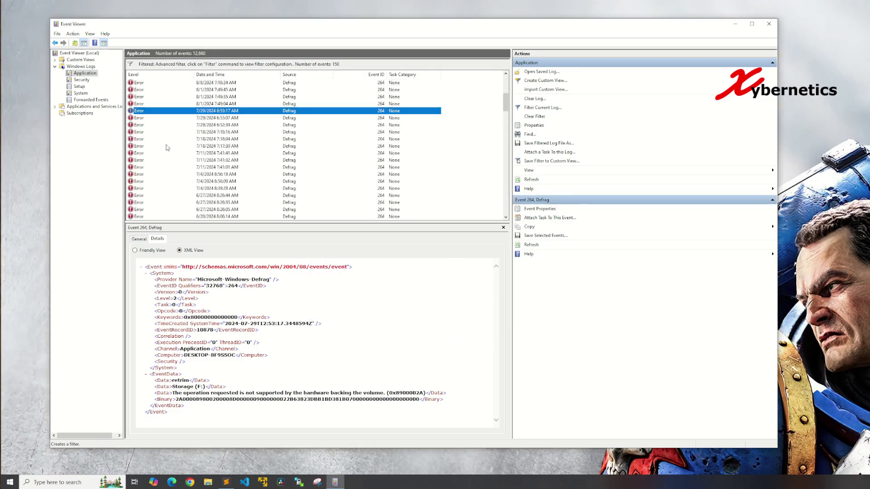
scroll(167, 144, up, 5)
click(144, 161)
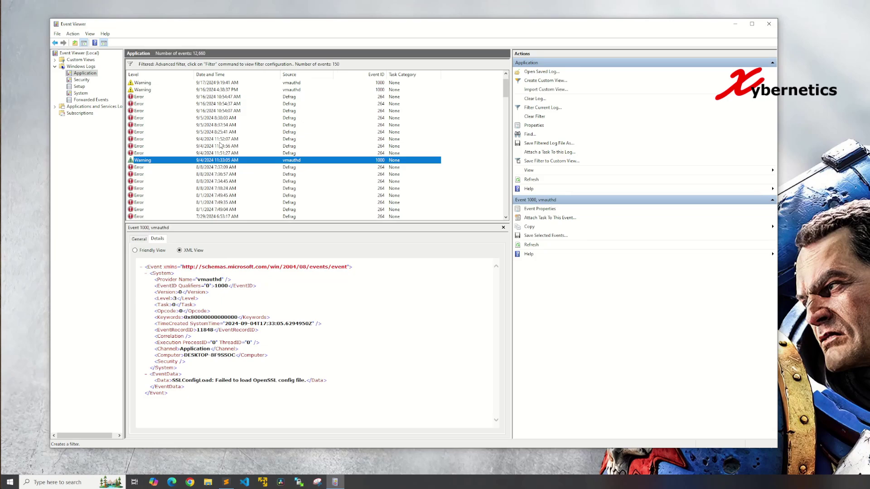
scroll(221, 172, down, 8)
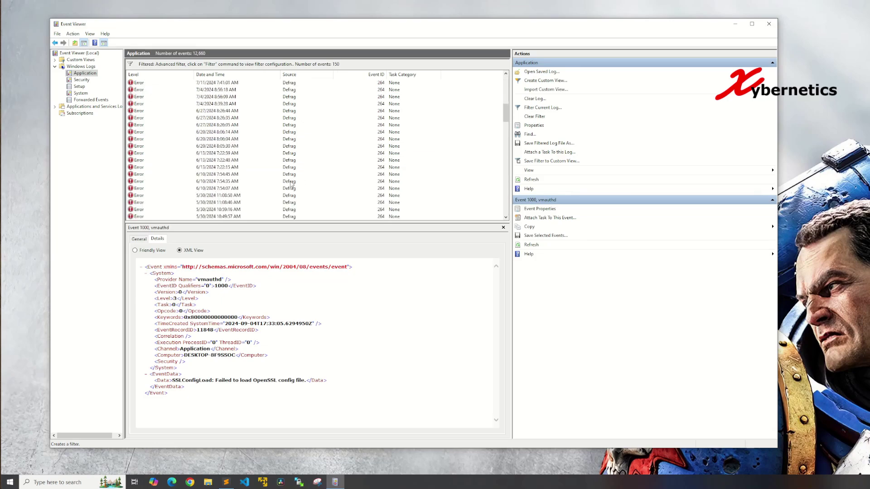
scroll(222, 181, up, 9)
click(234, 132)
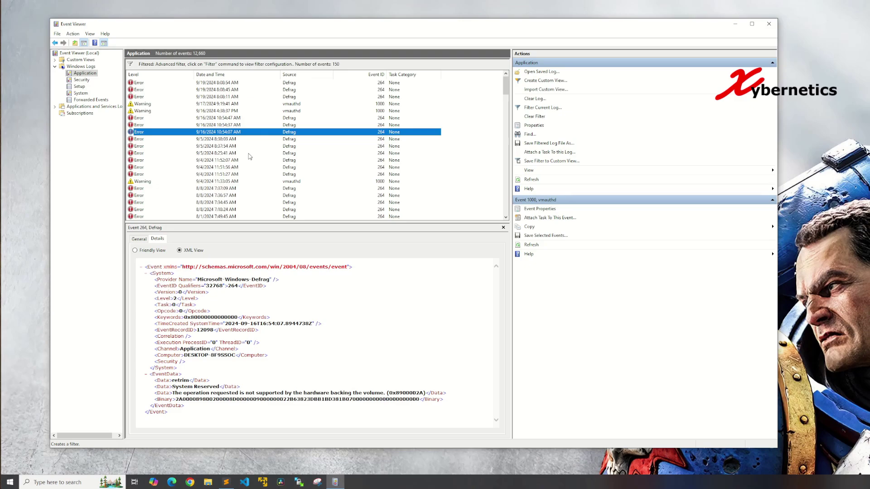
- Wrap Level=2 or Level=3 in parentheses and apply, leaving 15 events from 9/4–9/19/2024
click(538, 109)
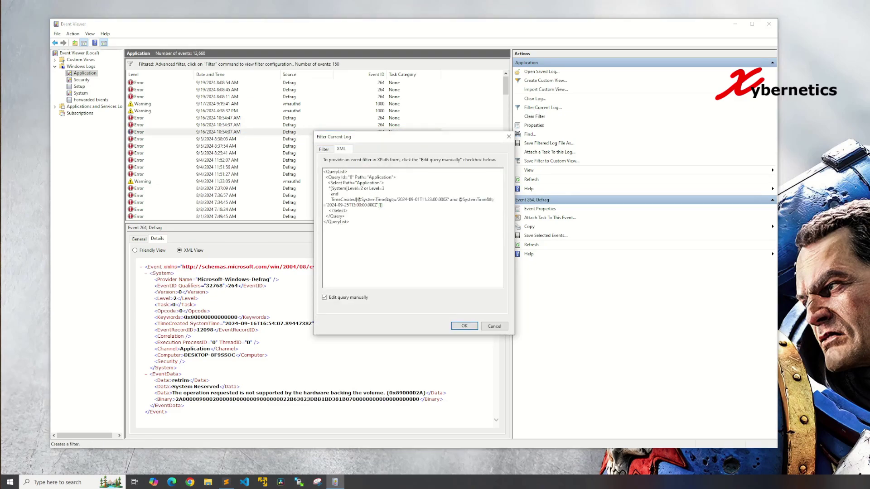
double_click(334, 194)
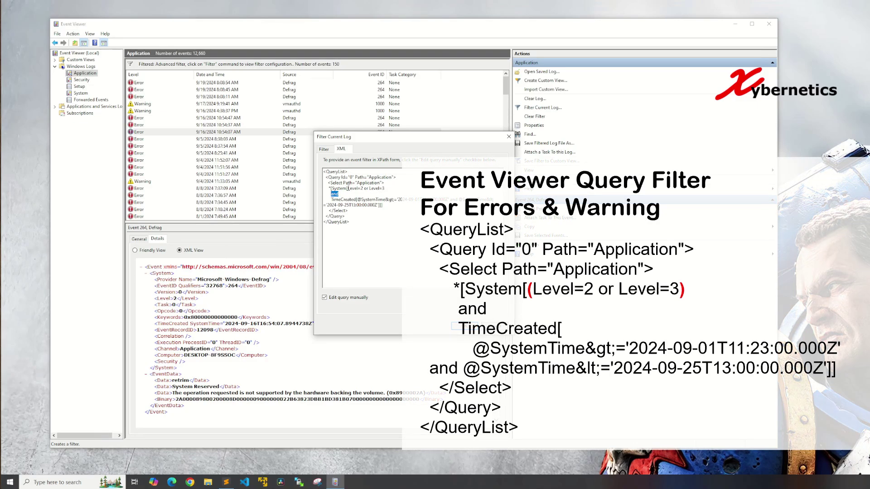
click(347, 188)
text(()
click(387, 188)
text())
click(458, 326)
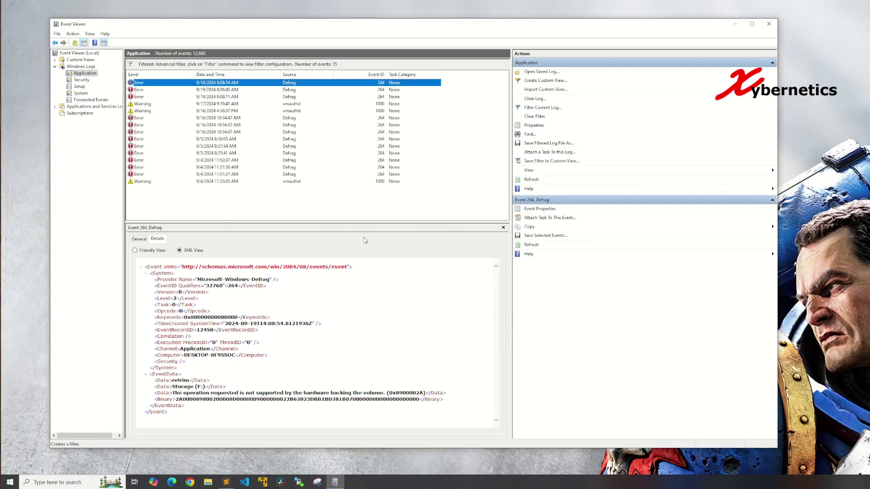